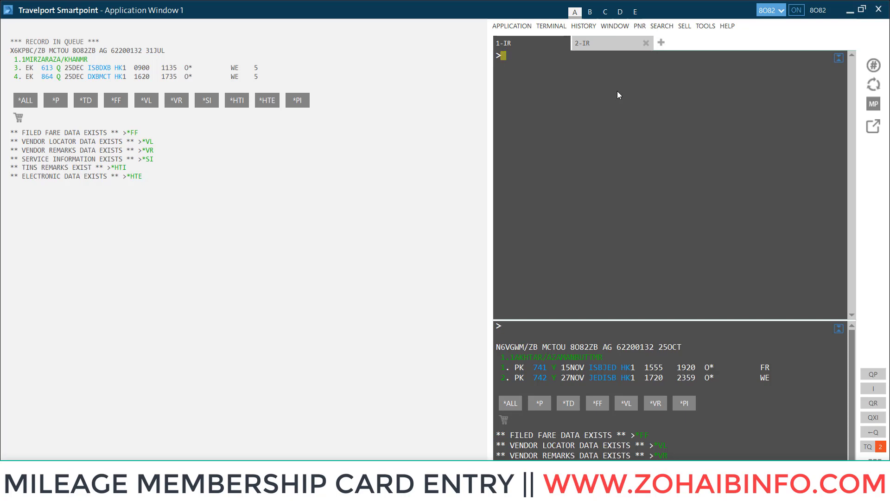
# - Begin the Emirates frequent flyer entry by typing M.EK at the terminal prompt
pyautogui.write('M')
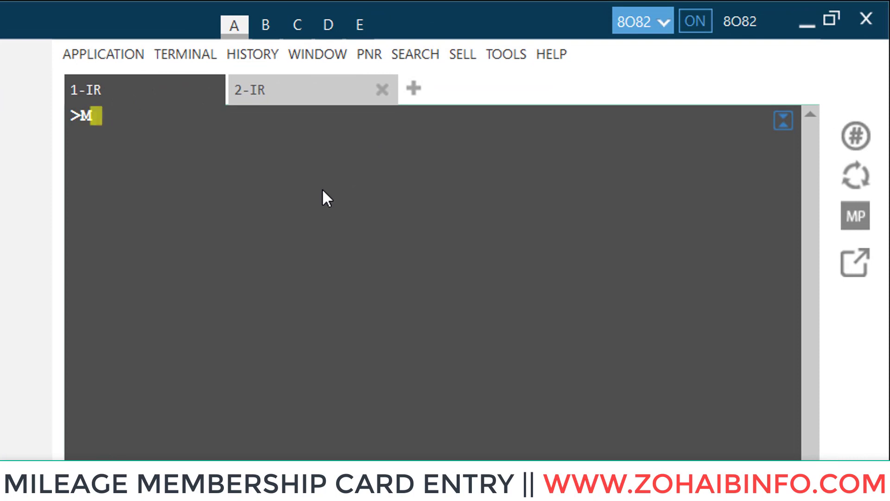
pyautogui.write('.')
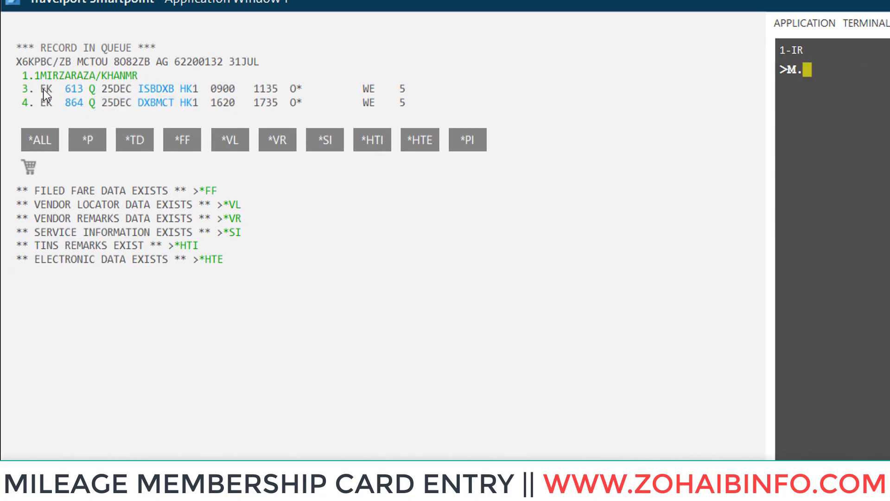
pyautogui.write('EK')
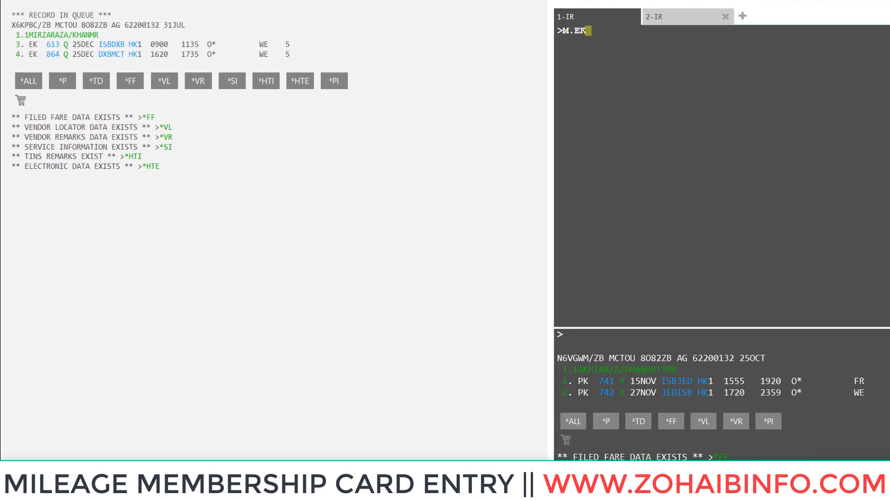
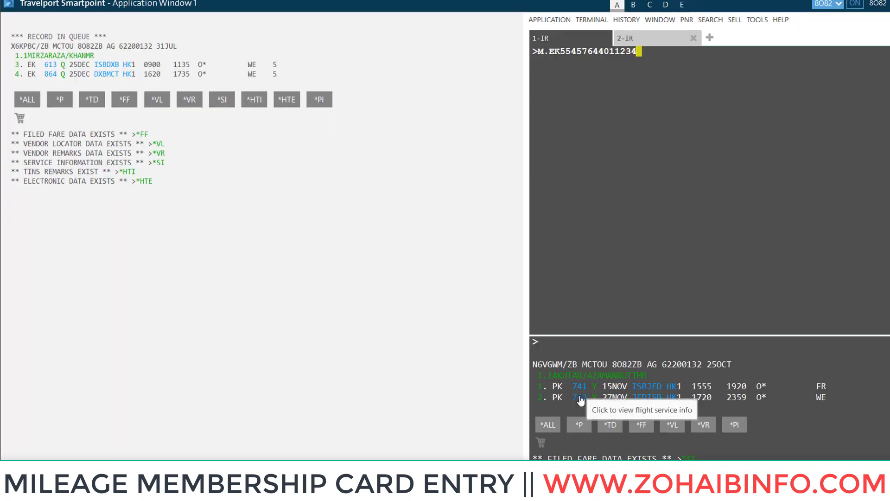
# - Complete the membership number and submit the M.EK entry to add it to the PNR
pyautogui.press('Return')
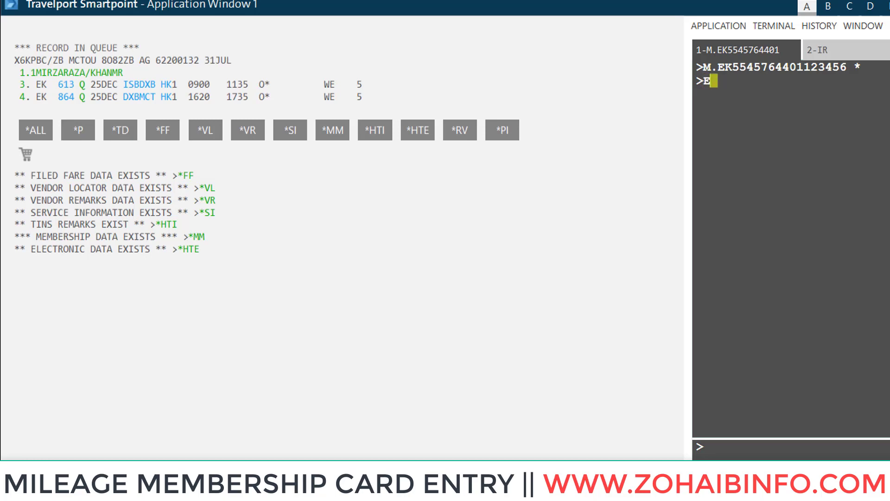
# - Correct the prompt and enter the received-from field with the passenger's name
pyautogui.press('BackSpace')
pyautogui.write('R.ZOHAIB')
pyautogui.press('Return')
# - End and retrieve the booking with ER, redisplay it with IR, and type *MM
pyautogui.write('ER')
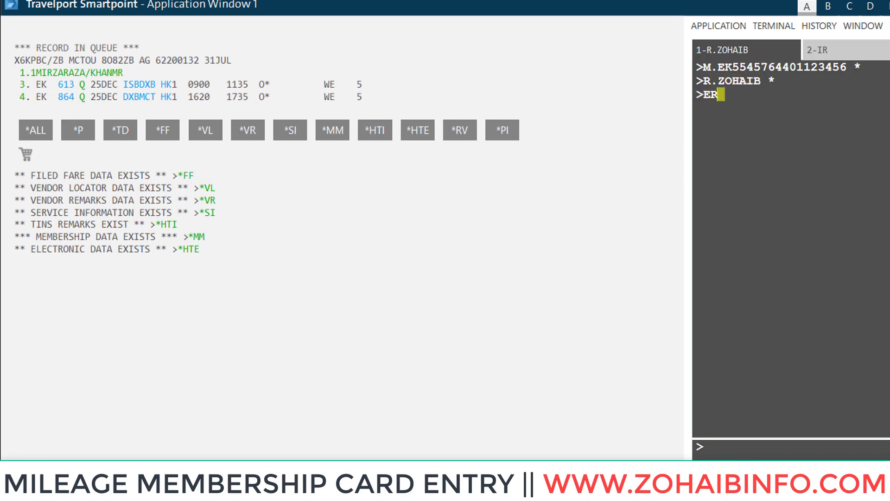
pyautogui.press('Return')
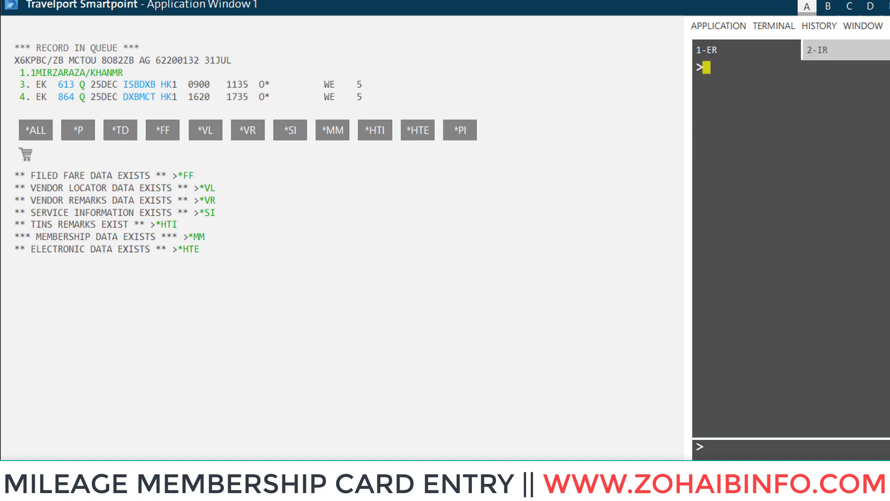
pyautogui.write('IR')
pyautogui.press('Return')
pyautogui.write('*MM')
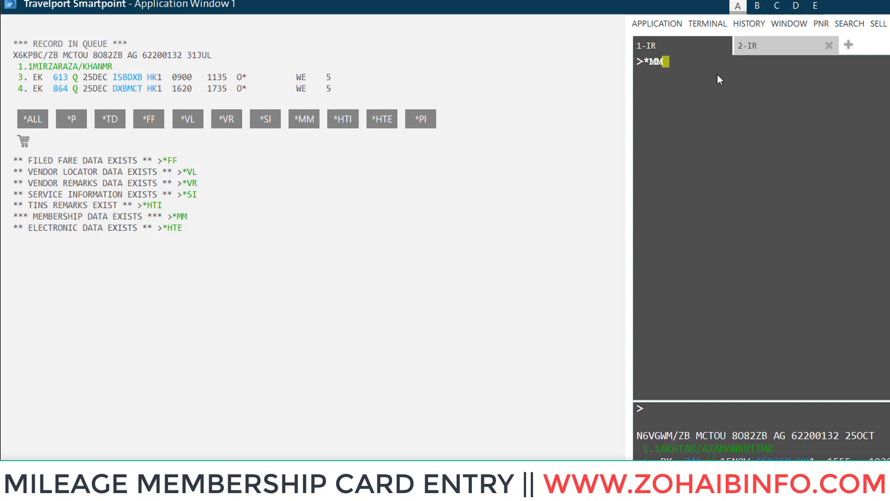
# - Show the *MM membership data, check the stored Emirates number, then redisplay the booking with IR
pyautogui.press('Return')
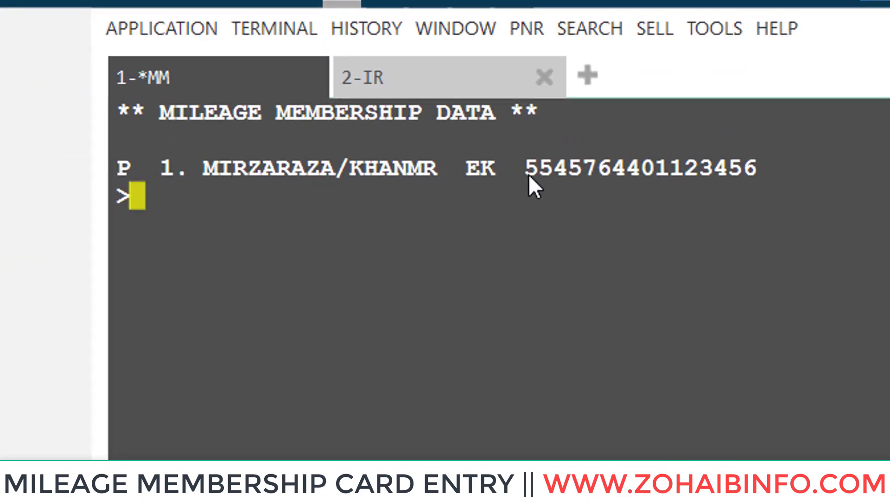
pyautogui.moveTo(530, 176); pyautogui.dragTo(792, 174)
pyautogui.click(258, 214)
pyautogui.write('IR')
pyautogui.press('Return')
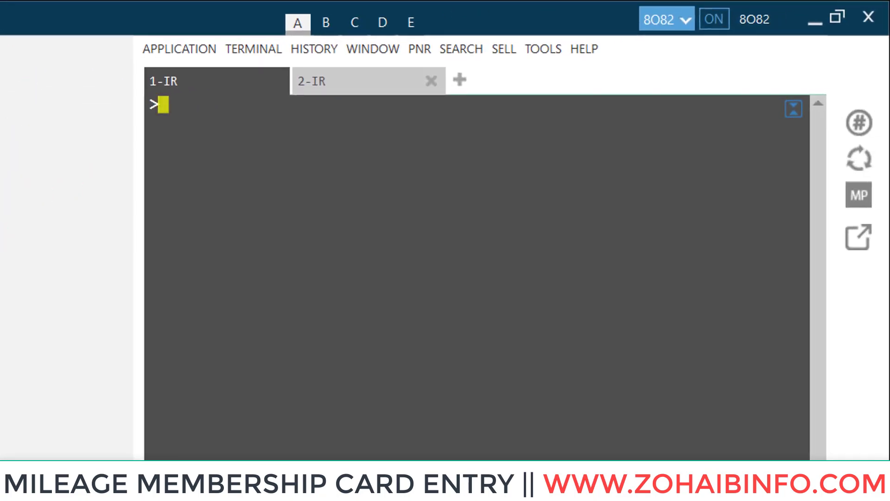
# - Run M*ALL to list airlines with mileage agreement tables and highlight the codes, including EK
pyautogui.write('M*A;;')
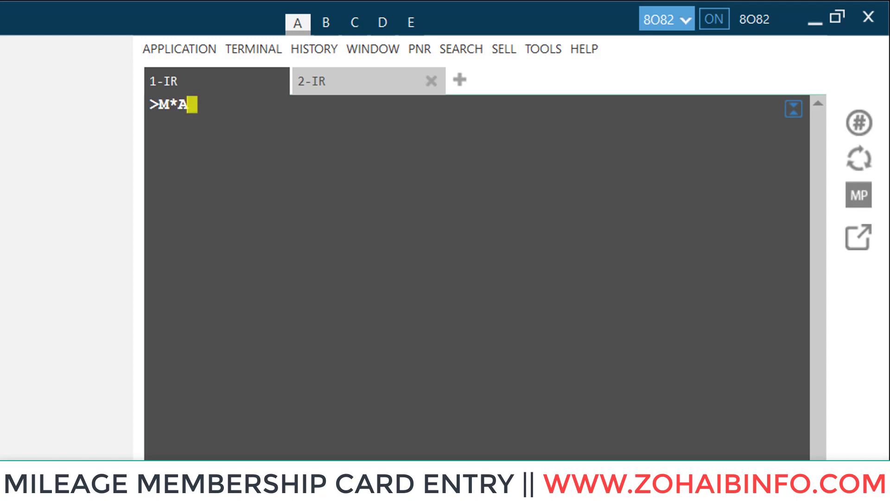
pyautogui.press('BackSpace')
pyautogui.press('BackSpace')
pyautogui.write('LL')
pyautogui.press('Return')
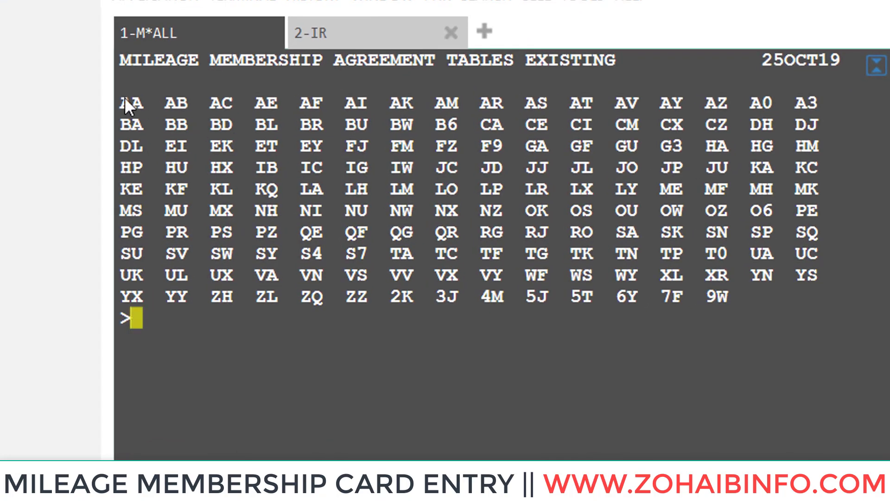
pyautogui.moveTo(123, 100); pyautogui.dragTo(730, 297)
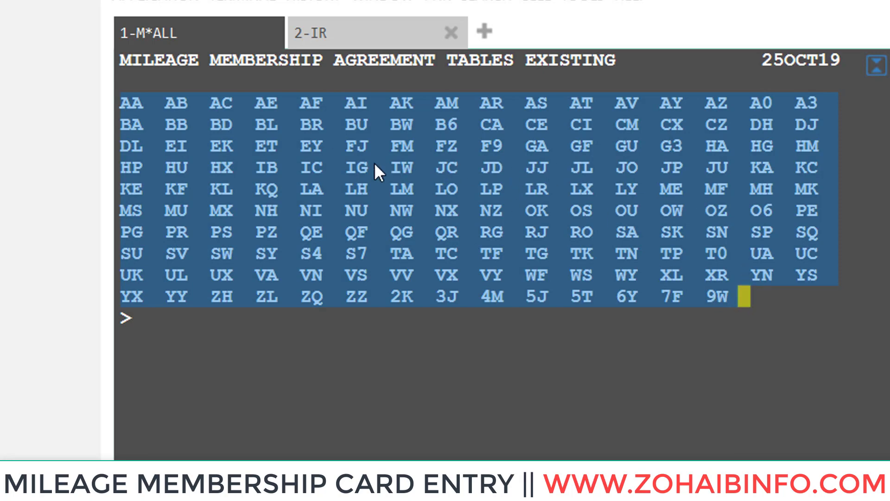
pyautogui.click(540, 254)
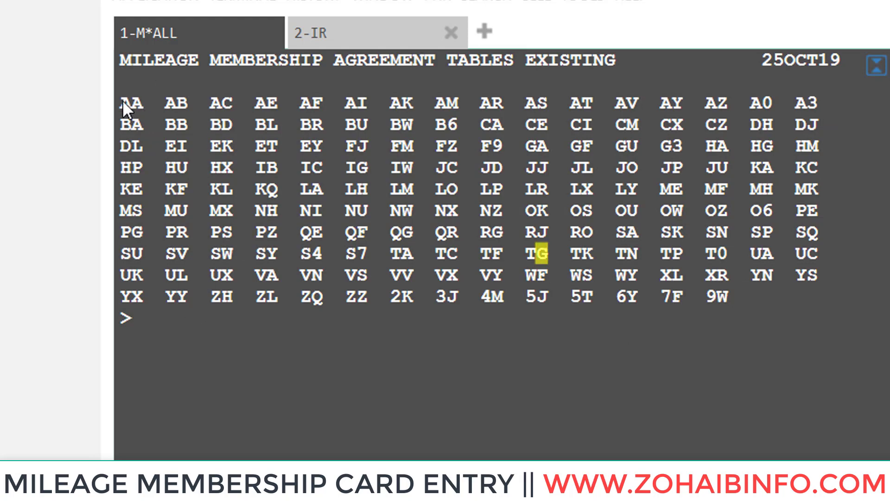
pyautogui.moveTo(122, 101); pyautogui.dragTo(718, 299)
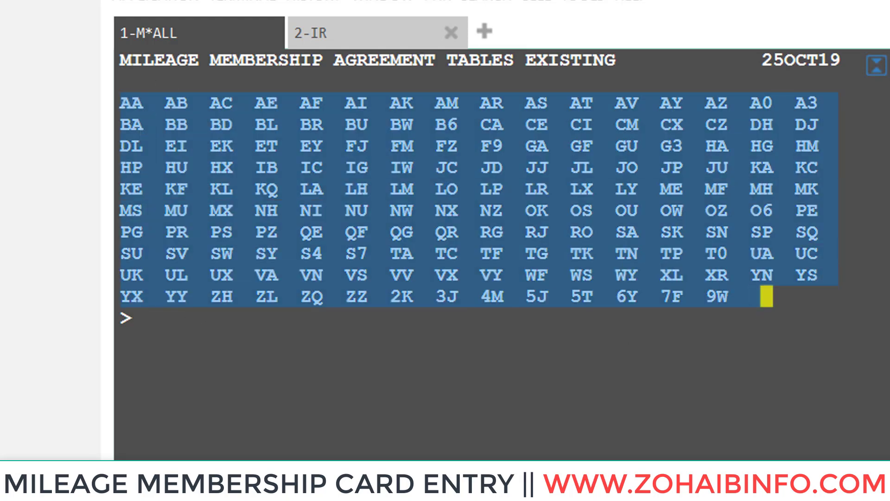
pyautogui.click(198, 327)
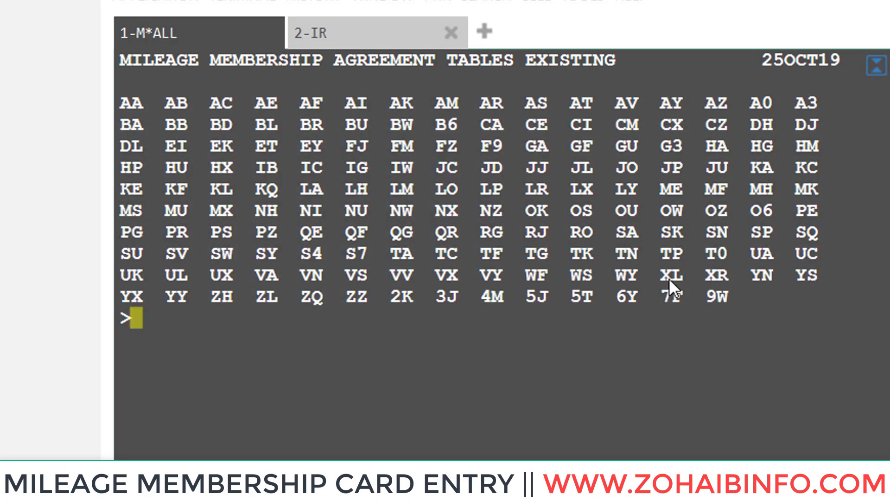